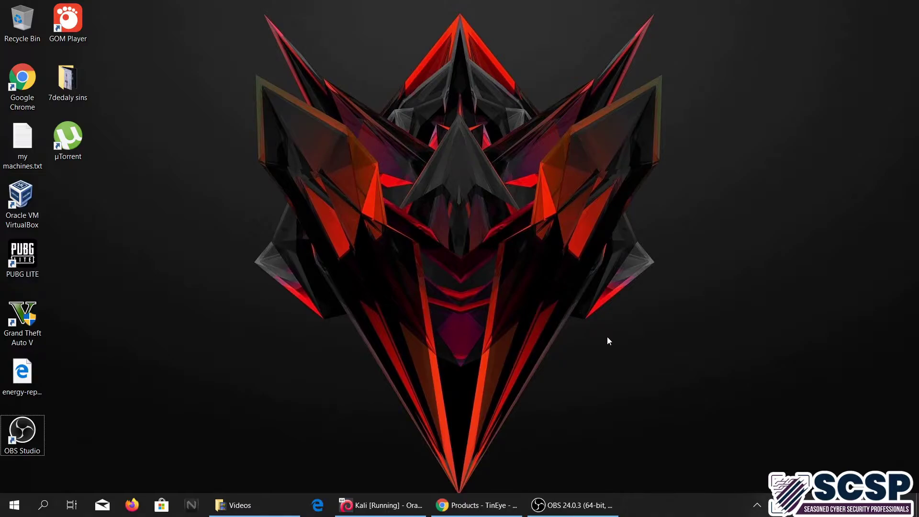
Bring the TinEye Products page back from the taskbar, scroll through it, and return to its top
click(476, 505)
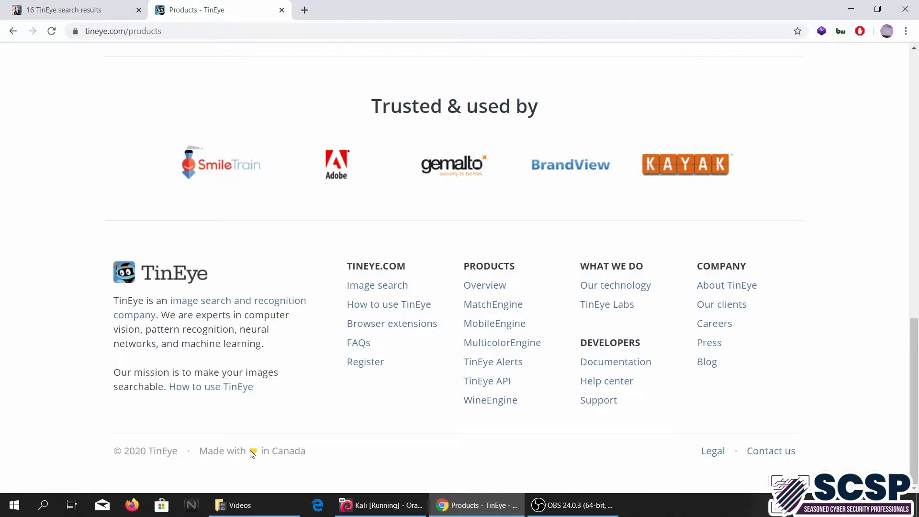
scroll(21, 369, up, 4)
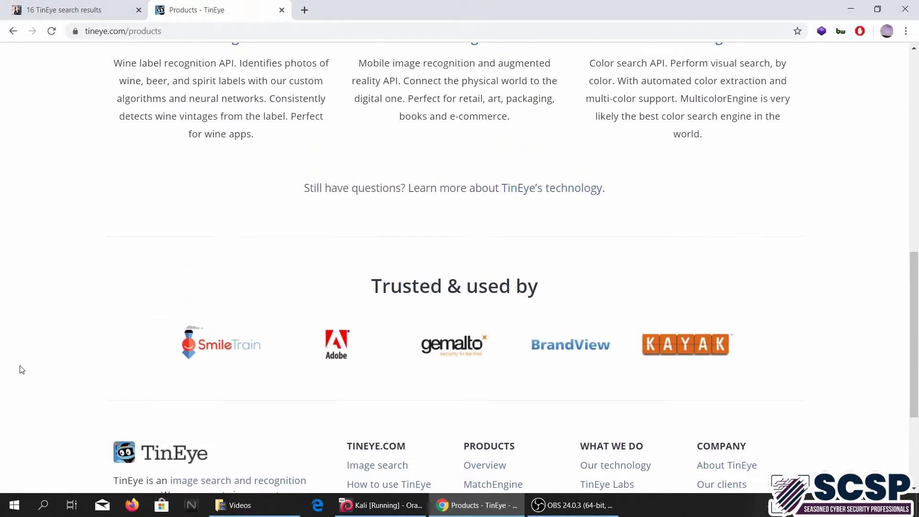
scroll(21, 370, down, 4)
scroll(21, 370, up, 12)
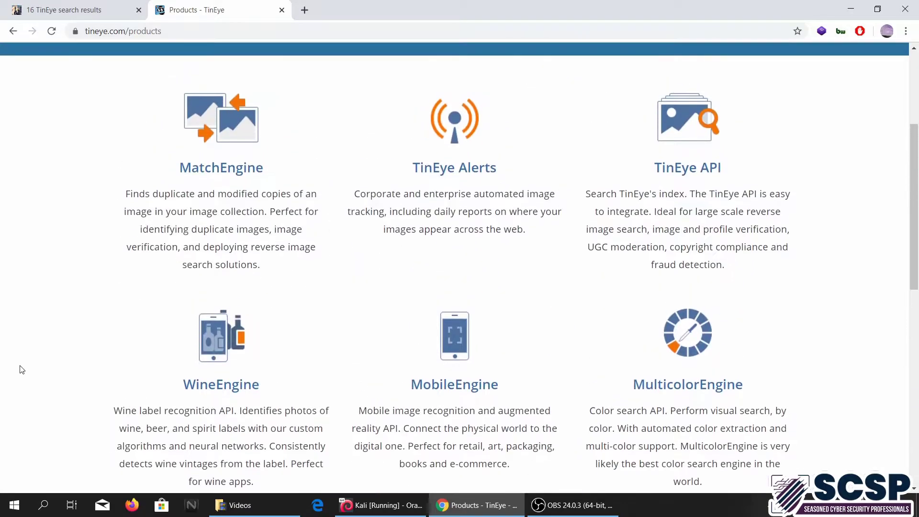
scroll(21, 369, down, 10)
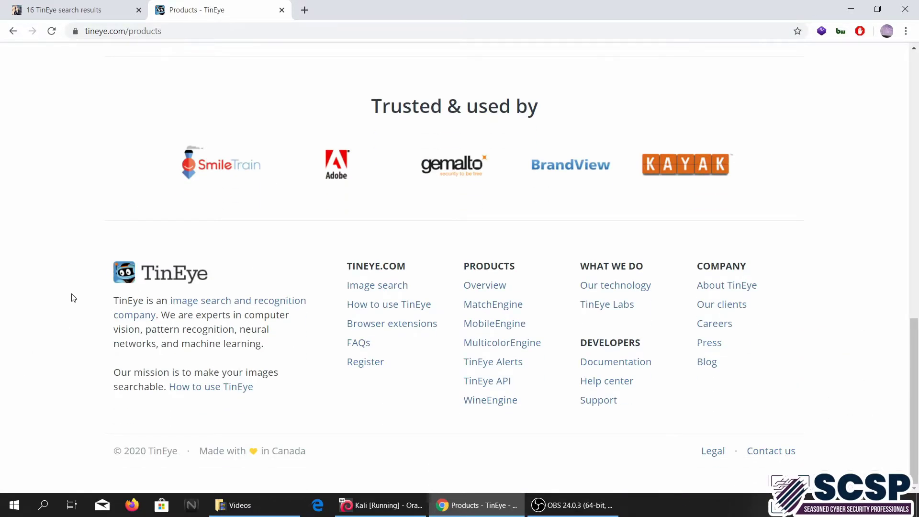
scroll(73, 298, up, 14)
scroll(74, 298, down, 11)
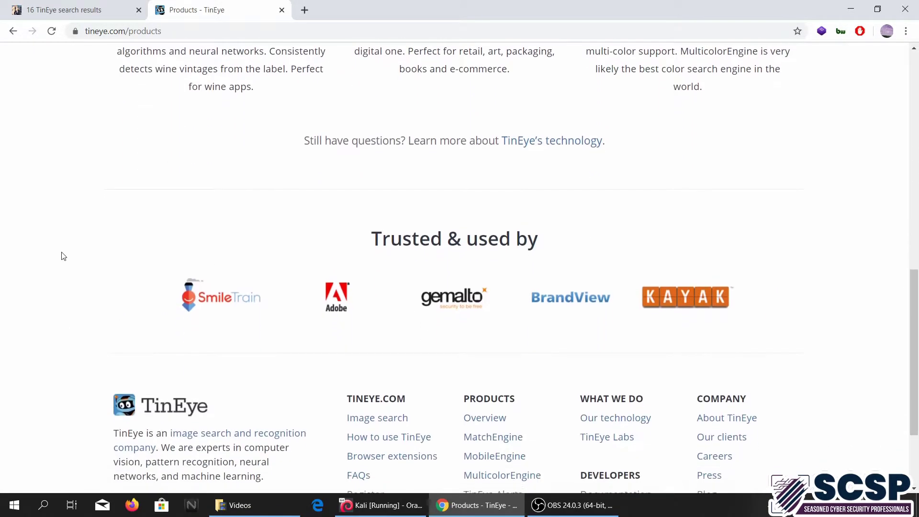
scroll(47, 232, down, 3)
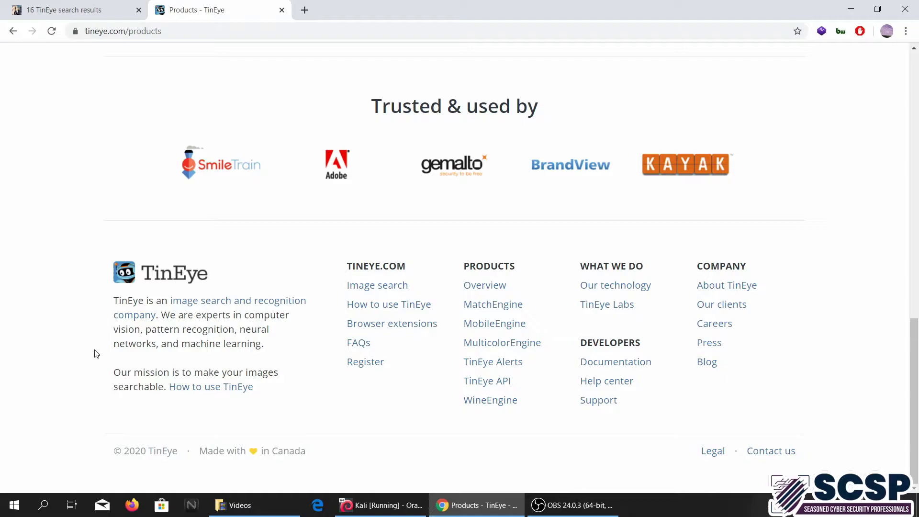
key(Home)
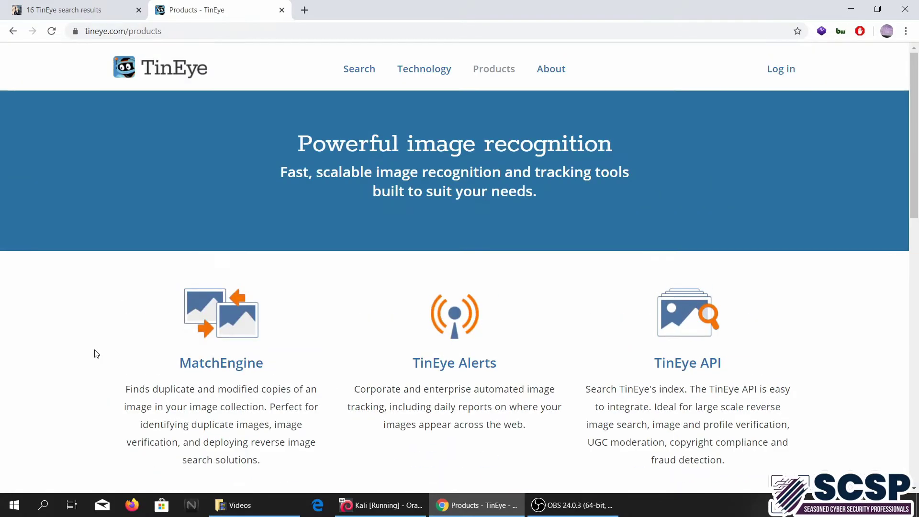
Go to TinEye's Reverse Image Search home page and open the image upload file dialog
click(358, 72)
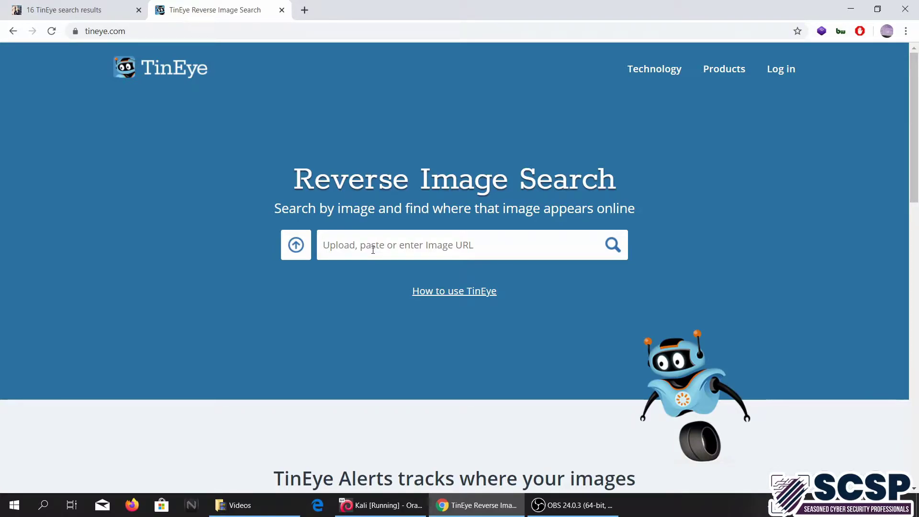
click(290, 245)
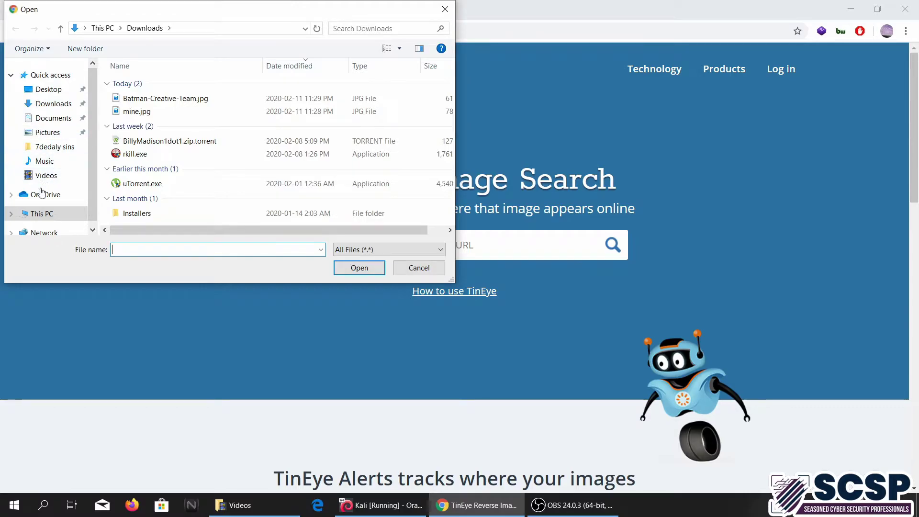
Upload Capture.PNG from the Pictures folder for a reverse image search
click(57, 131)
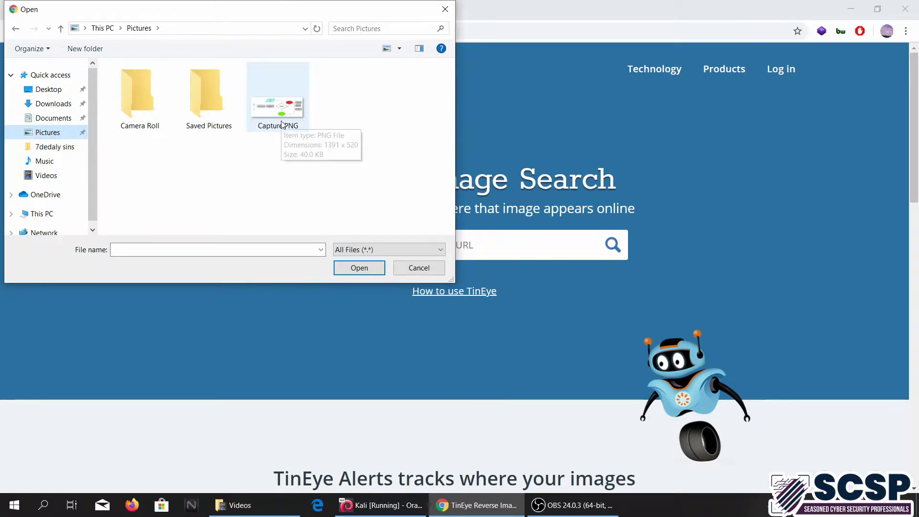
double_click(282, 124)
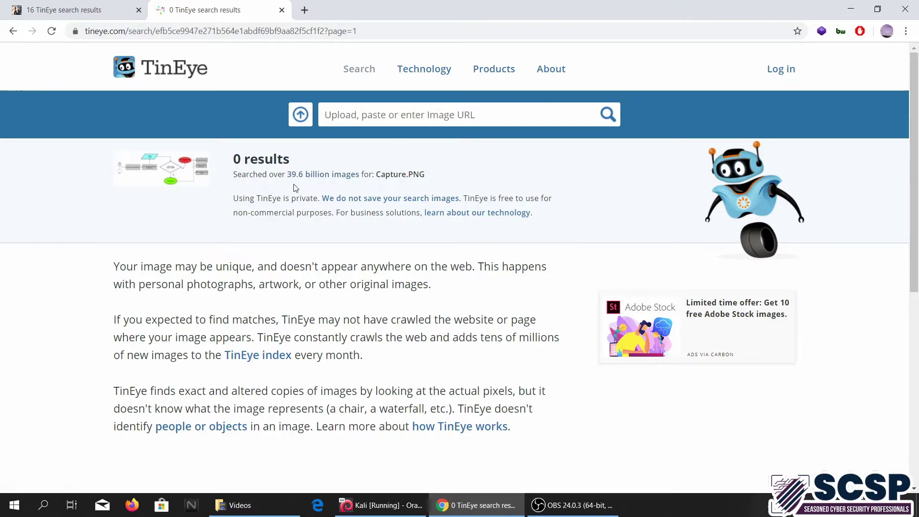
Upload Batman-Creative-Team.jpg from the Downloads folder for a reverse image search
click(302, 115)
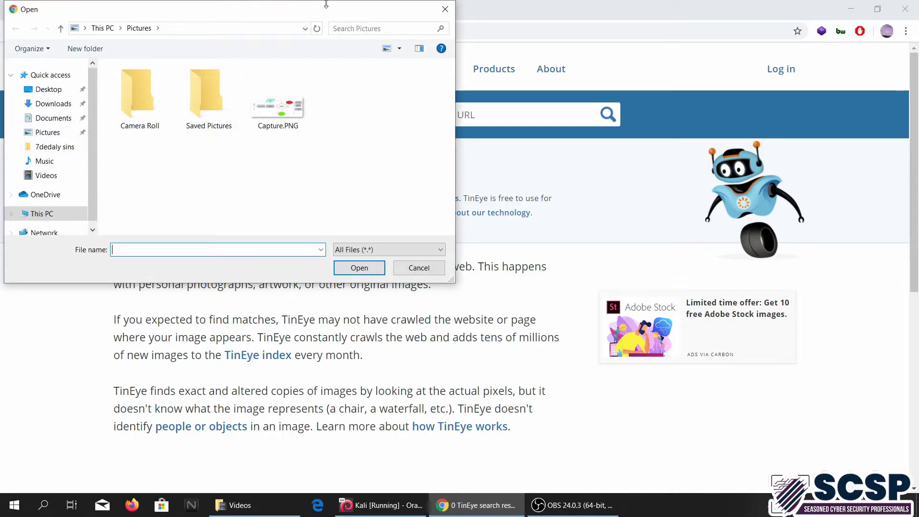
click(443, 10)
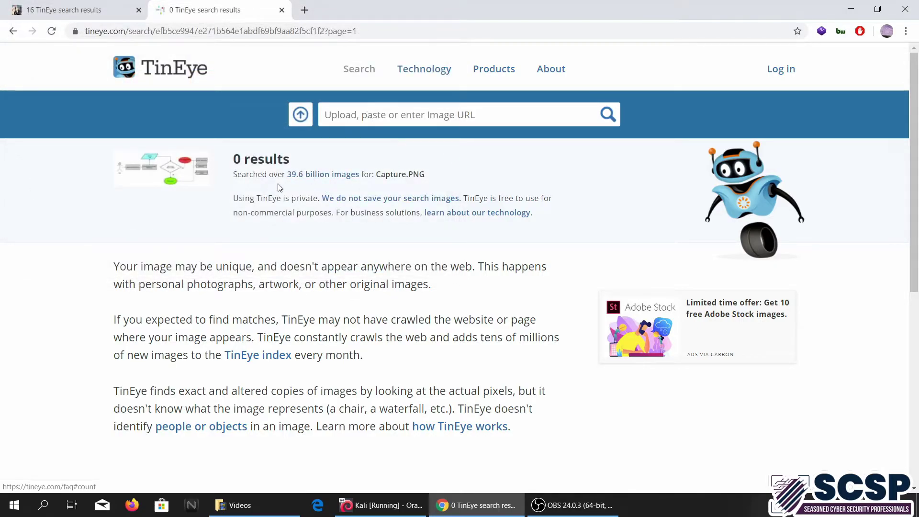
click(300, 116)
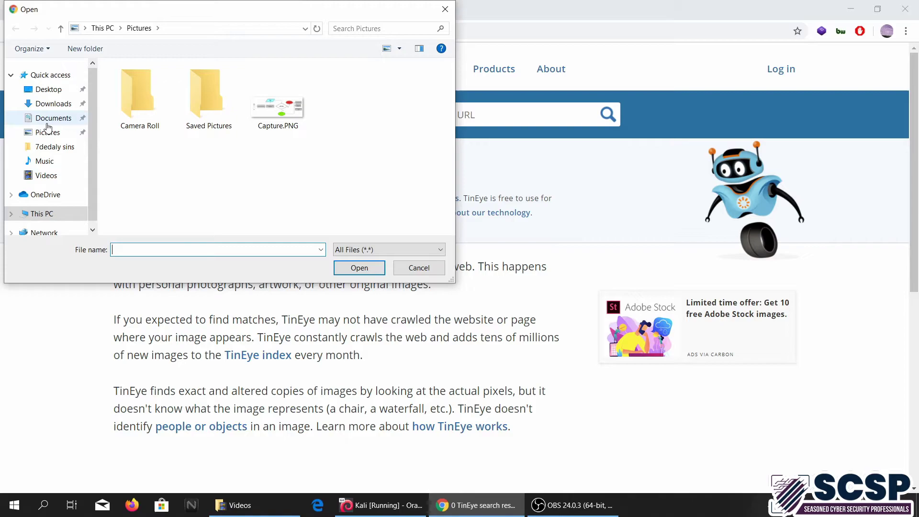
click(51, 104)
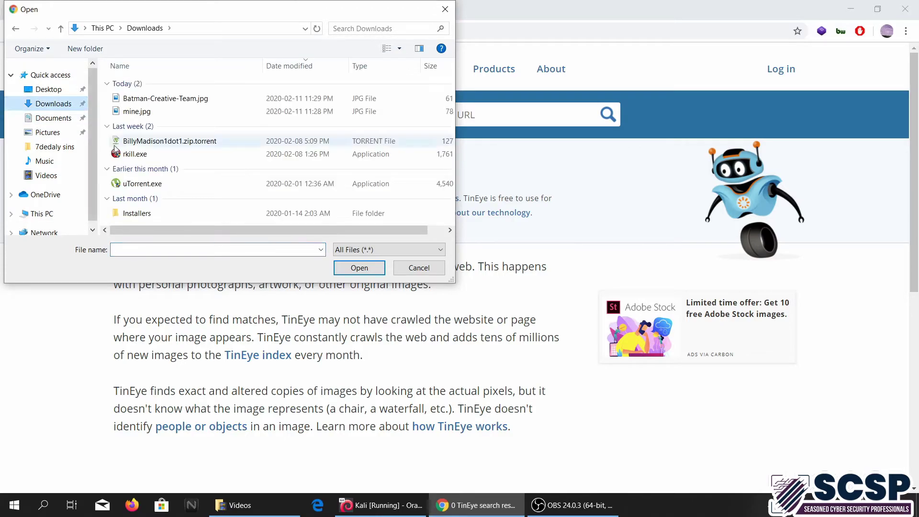
double_click(155, 99)
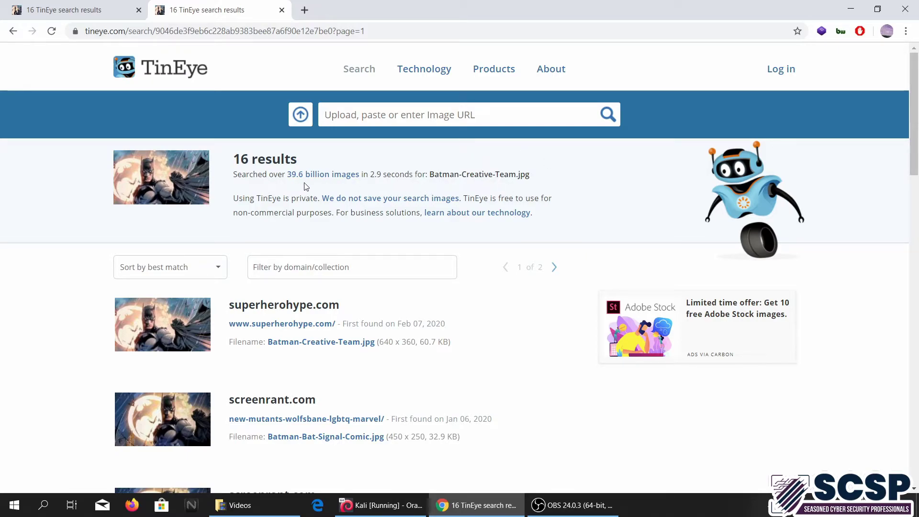
mouse_move(168, 335)
scroll(168, 335, down, 8)
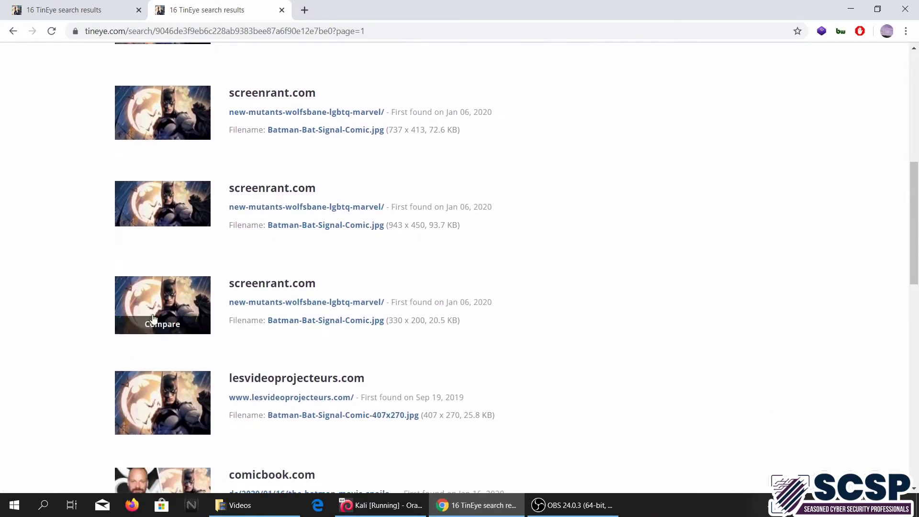
mouse_move(115, 391)
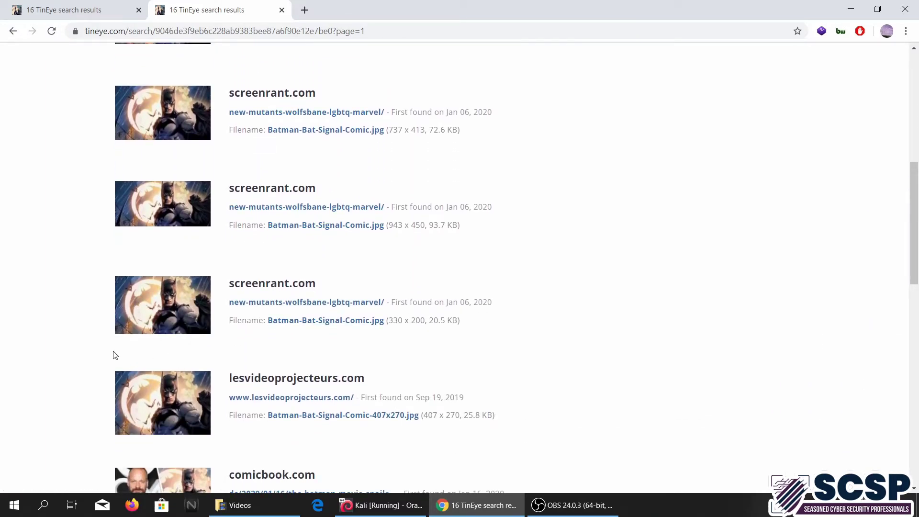
scroll(114, 354, down, 8)
scroll(115, 355, down, 2)
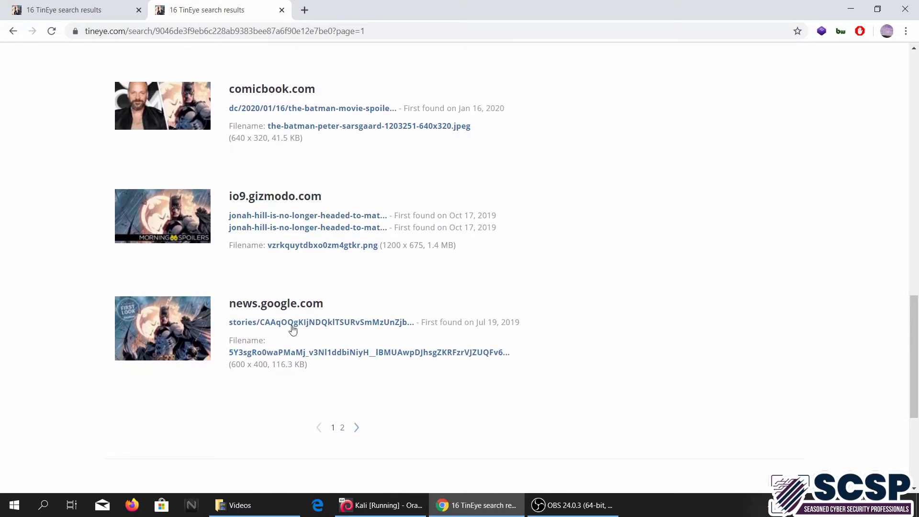
scroll(213, 365, up, 19)
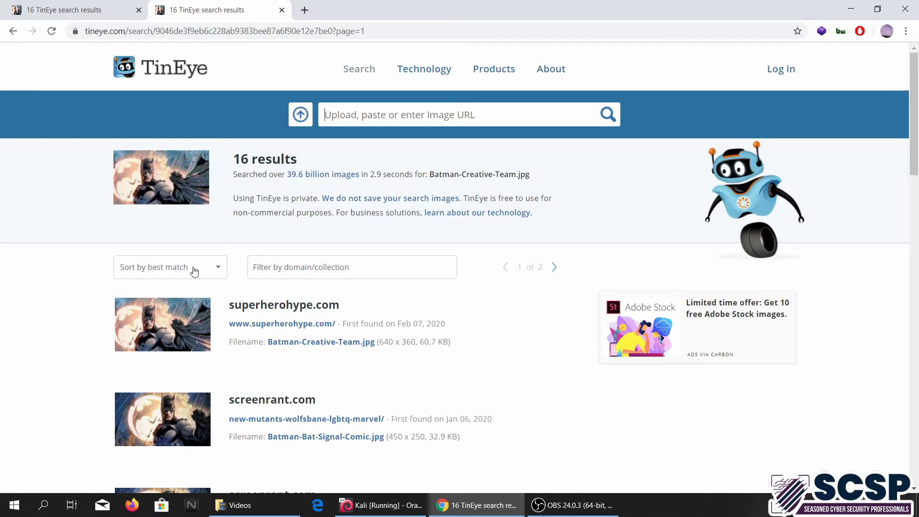
Browse TinEye's Technology page on image recognition, then switch to the Products page
click(431, 76)
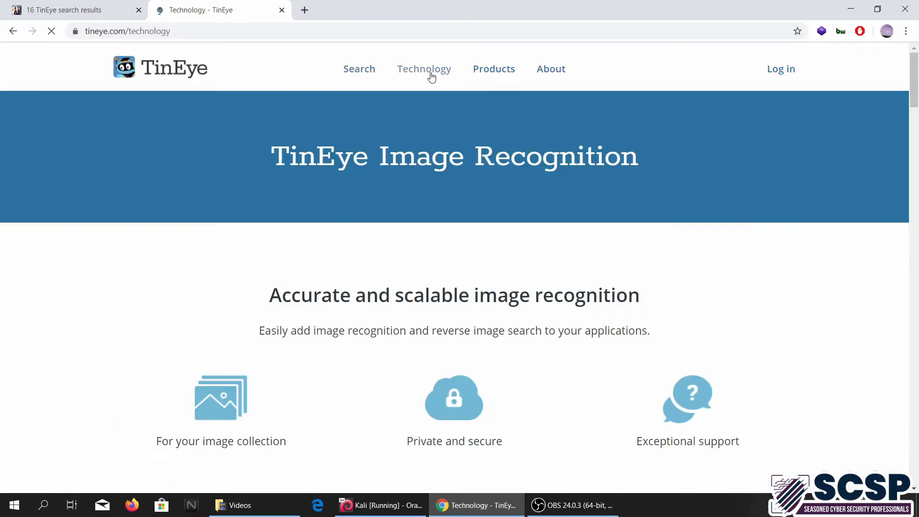
scroll(194, 382, down, 3)
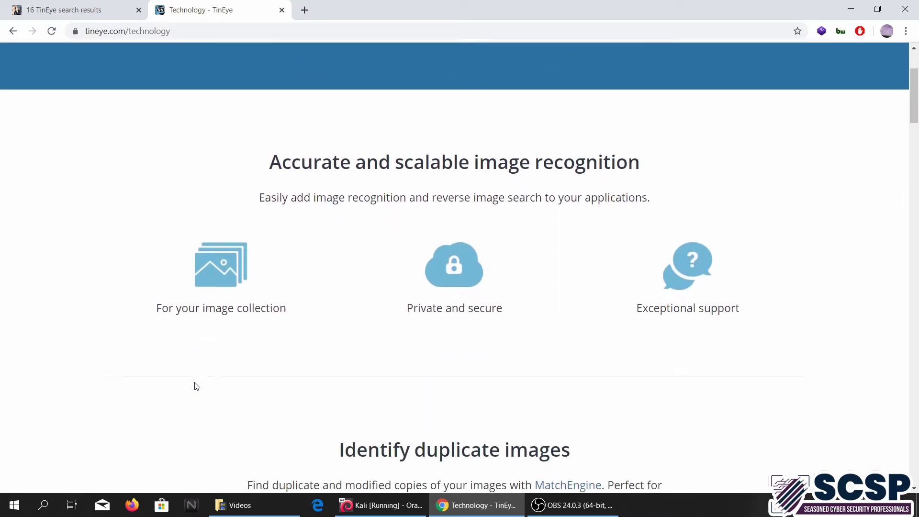
scroll(194, 382, up, 3)
scroll(194, 382, down, 10)
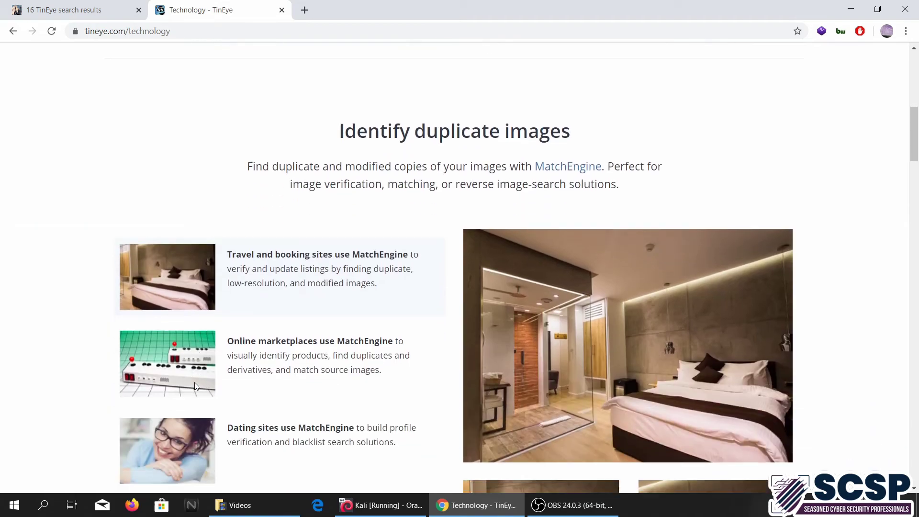
scroll(224, 346, up, 10)
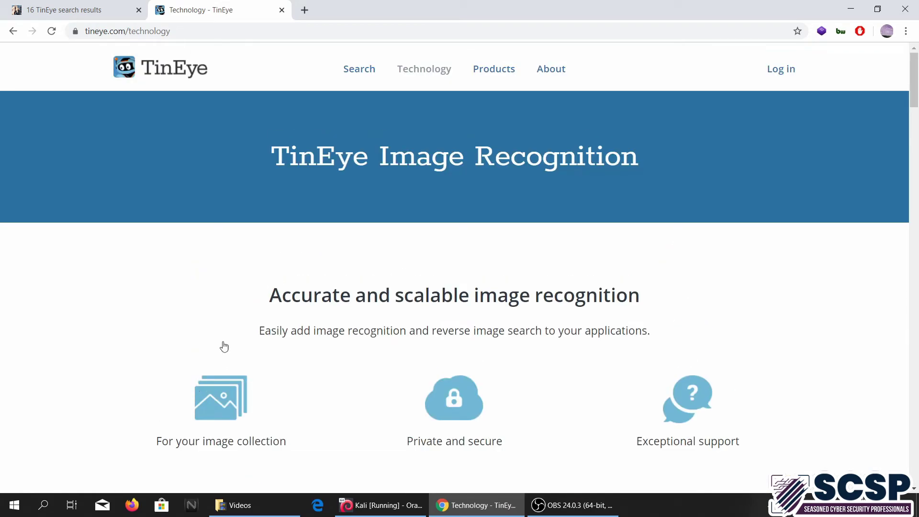
click(489, 75)
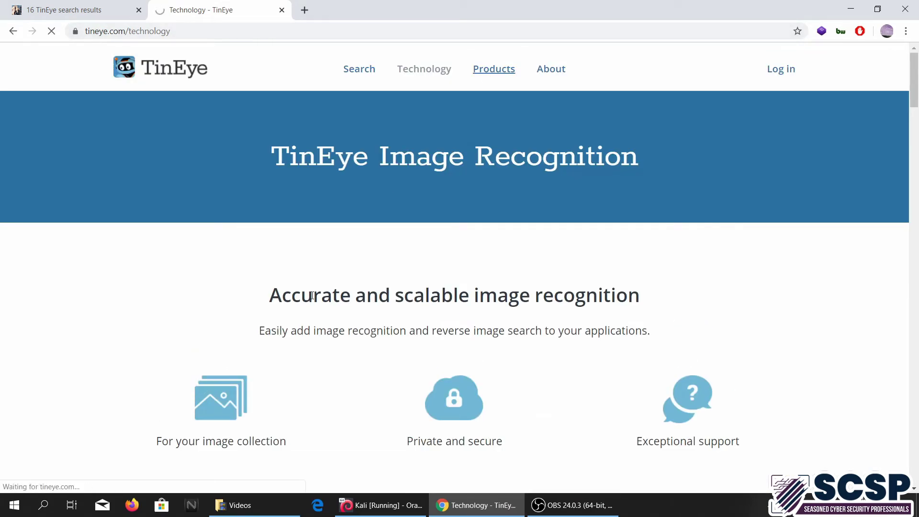
Scroll the Products page down to the footer and back up to the top
scroll(320, 409, down, 3)
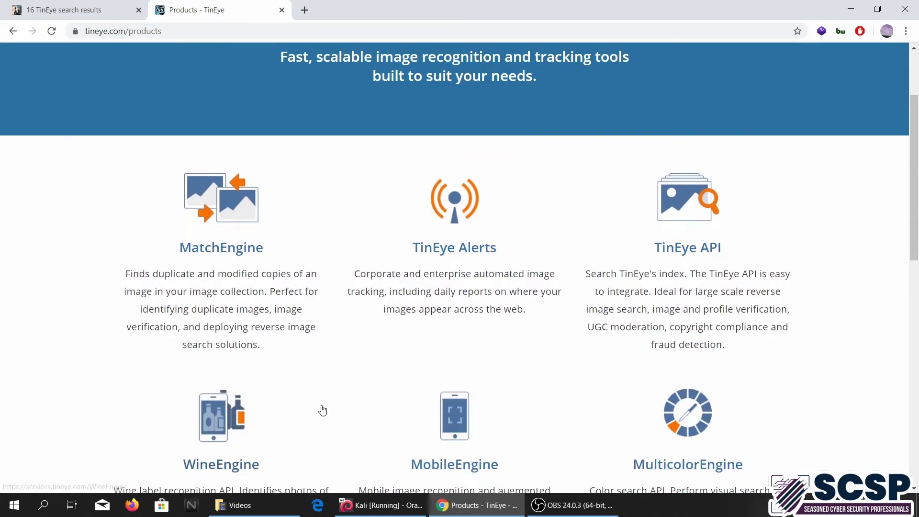
scroll(287, 381, down, 10)
scroll(267, 387, up, 7)
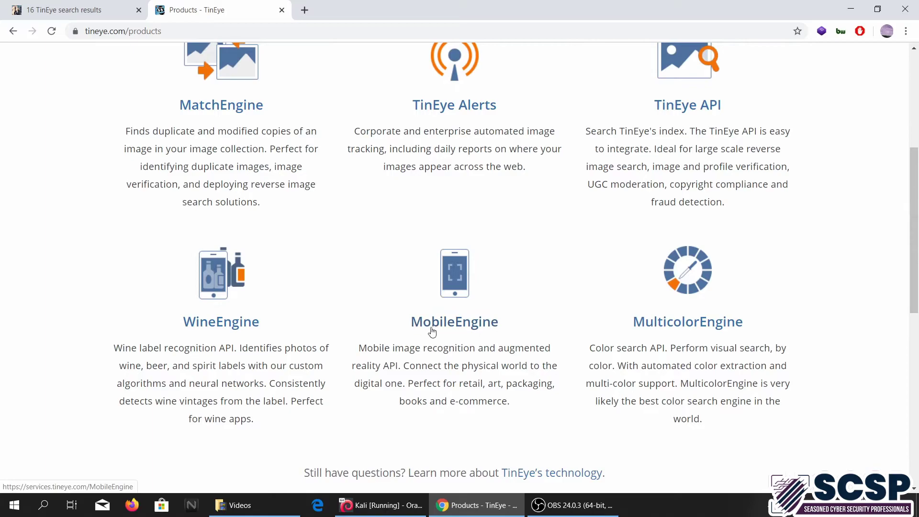
scroll(285, 265, up, 5)
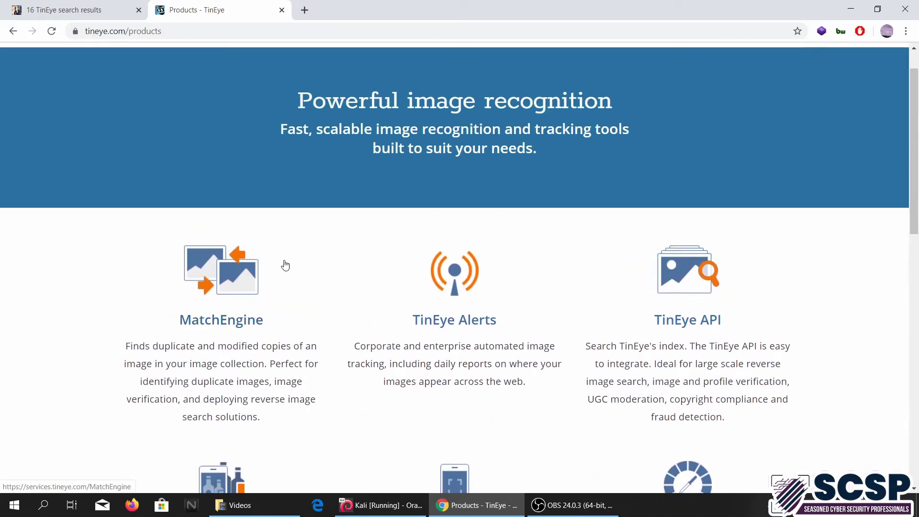
scroll(230, 199, up, 1)
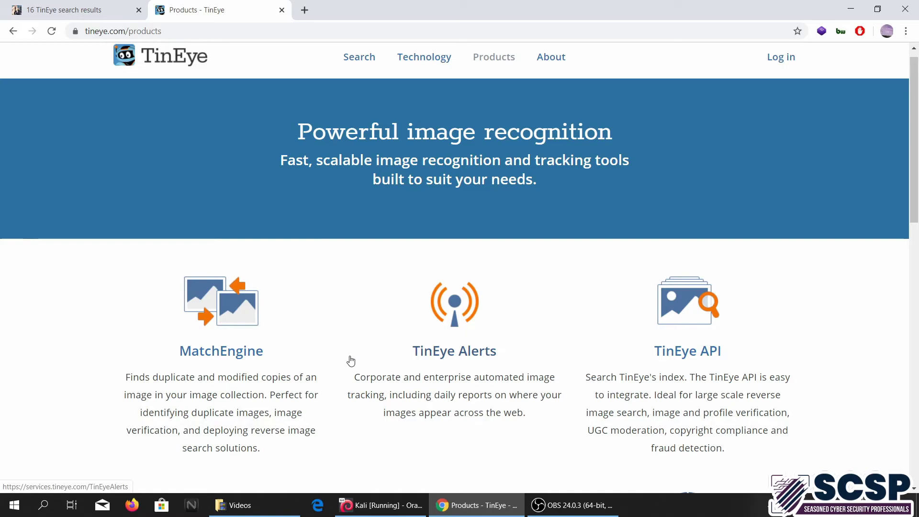
scroll(350, 359, down, 10)
scroll(352, 360, down, 5)
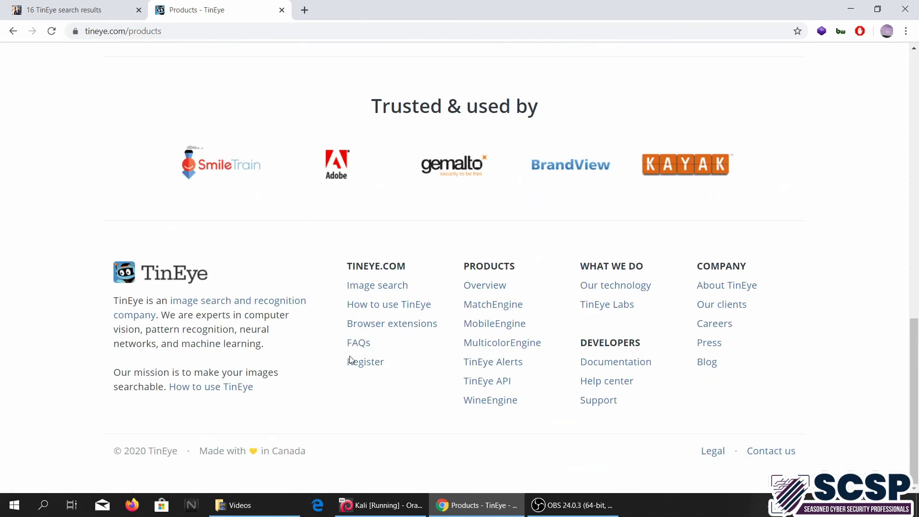
scroll(246, 312, up, 1)
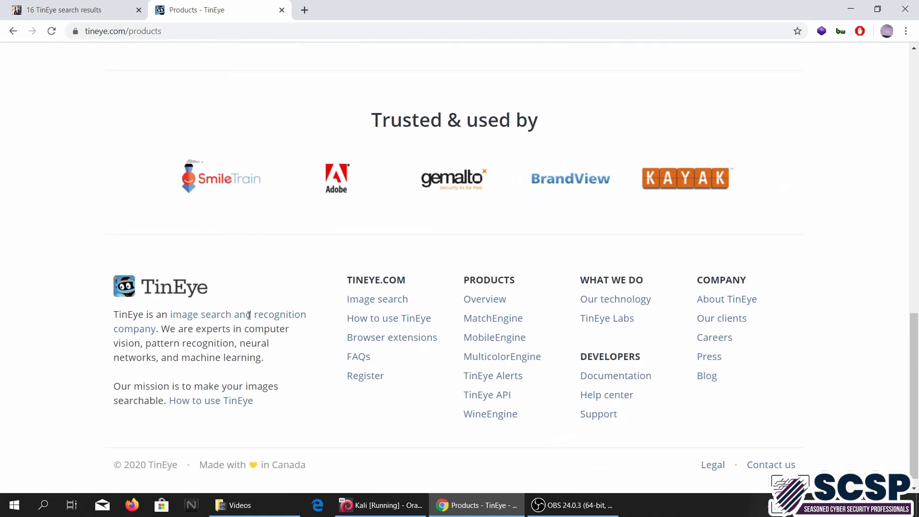
scroll(248, 315, up, 14)
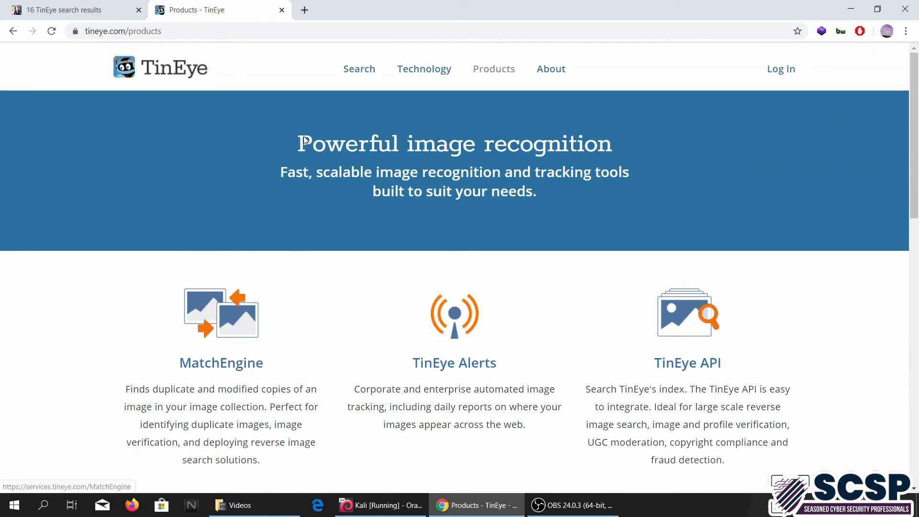